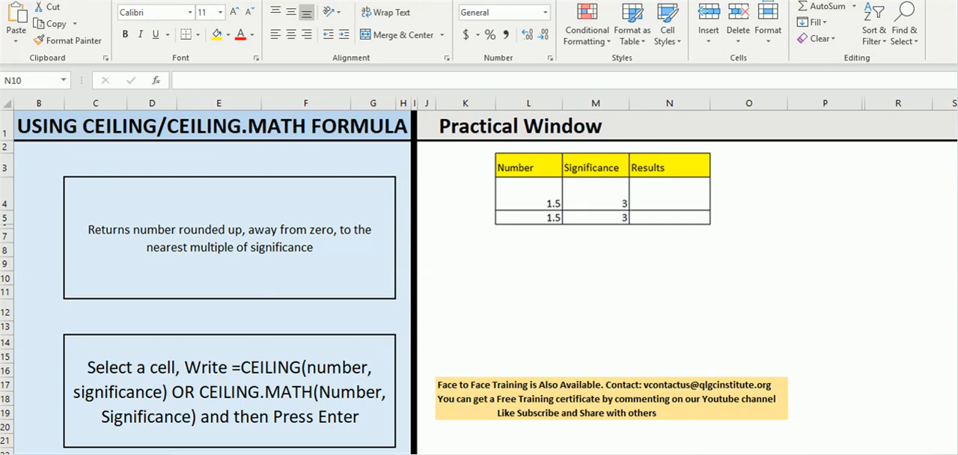
Enter the formula =CEILING(L4,M4) in the first Results cell, N4
left_click(596, 194)
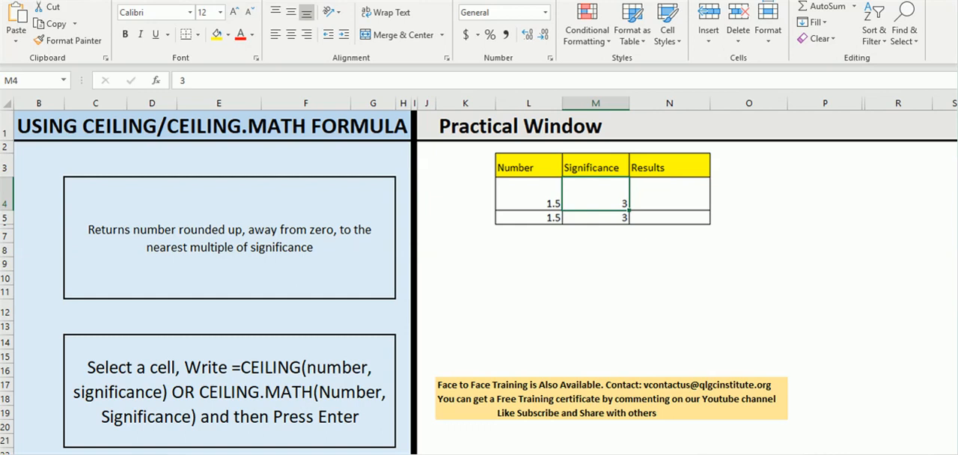
left_click(669, 194)
type("=c")
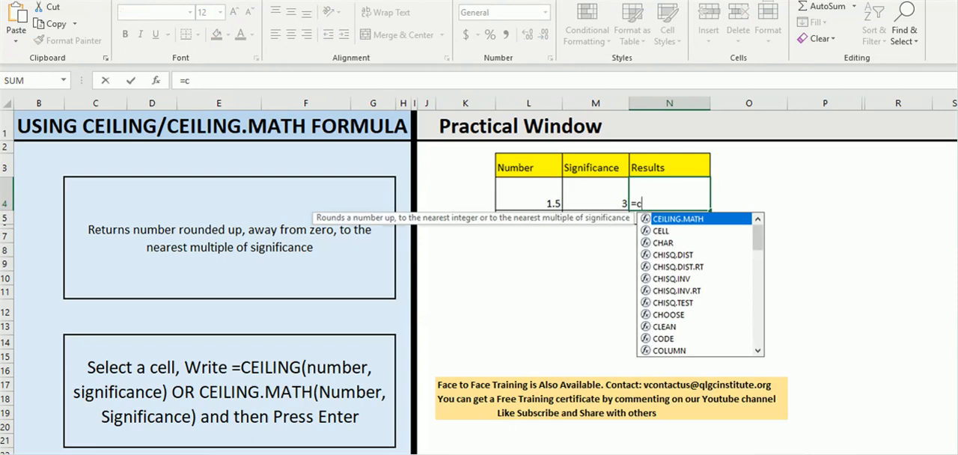
type("eil")
key("Down")
key("Tab")
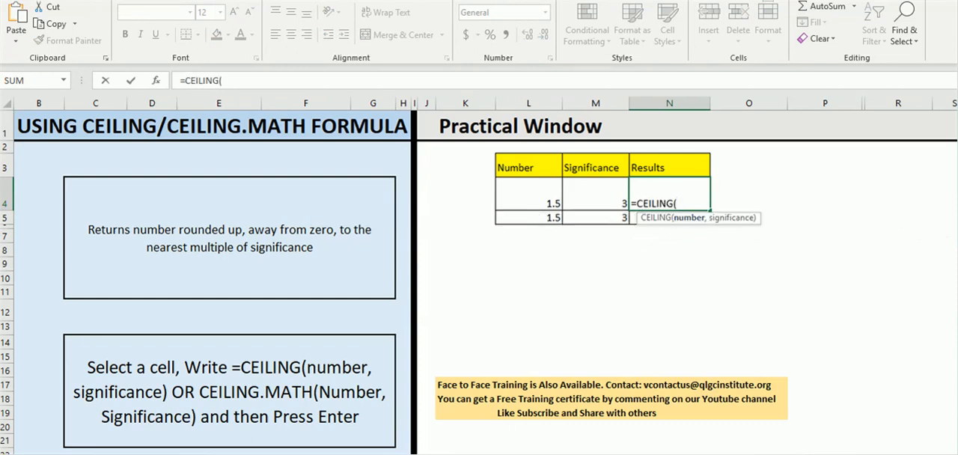
left_click(529, 195)
type(",")
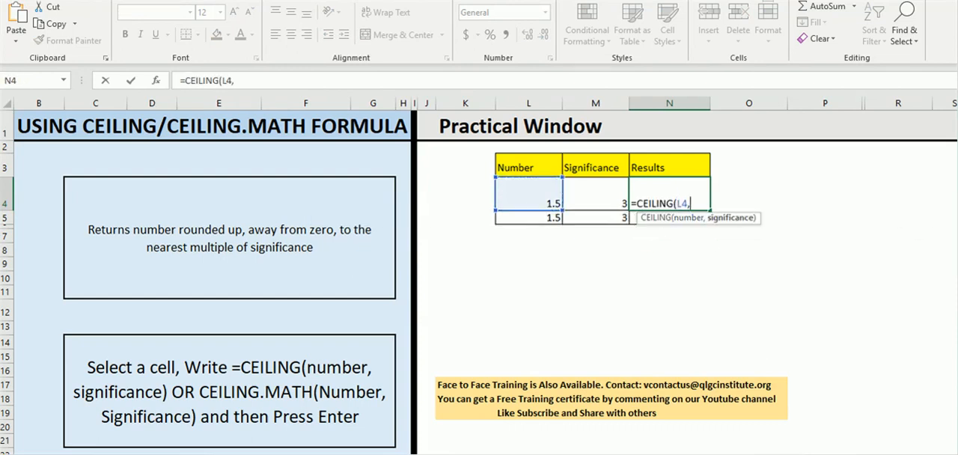
left_click(595, 195)
type(")")
key("Return")
left_click(669, 194)
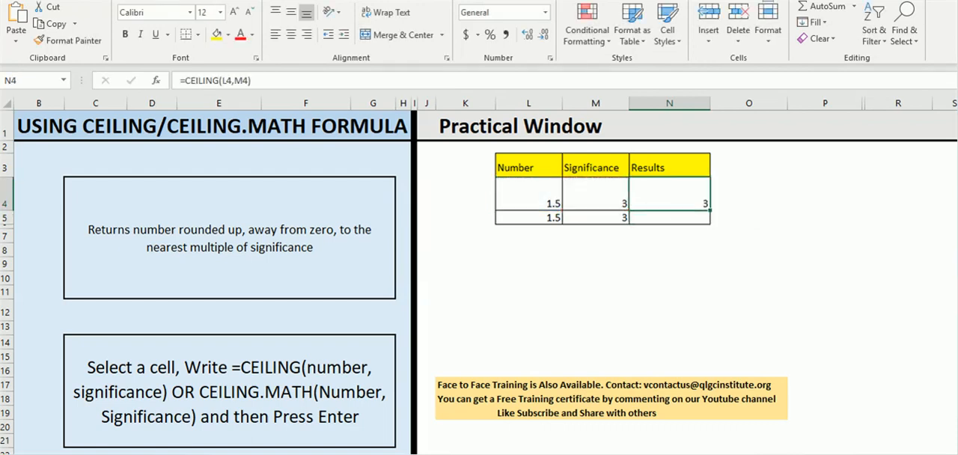
Try significance values 1, 2, 3 and 4 in turn in cell M4
left_click(595, 195)
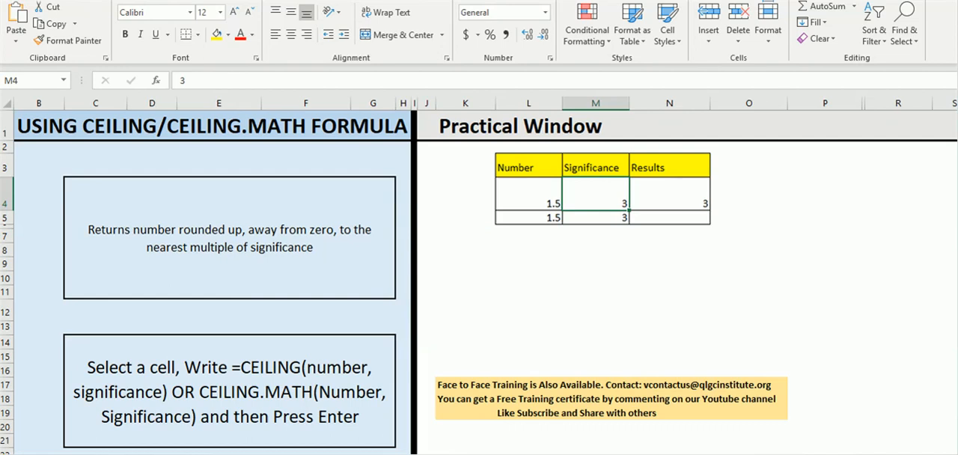
type("1")
key("Return")
key("Up")
key("Right")
key("Left")
type("2")
key("Return")
key("Up")
type("3")
key("Return")
key("Up")
type("4")
key("Return")
key("Up")
Set the number in L4 to 2.3 and check the CEILING result in N4
left_click(528, 194)
type("2.3")
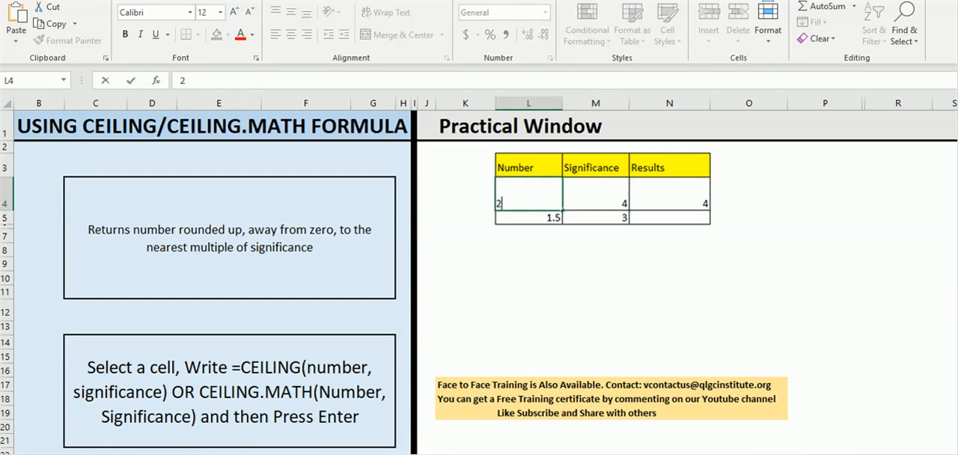
key("Return")
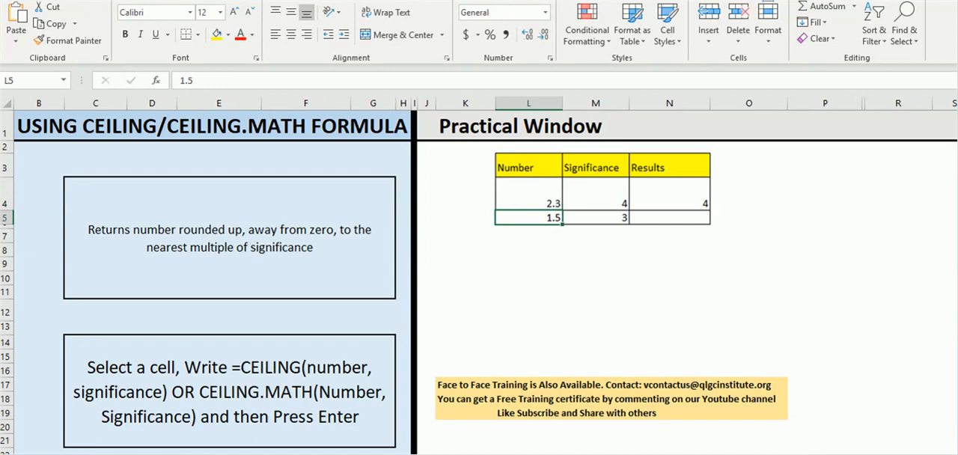
left_click(669, 194)
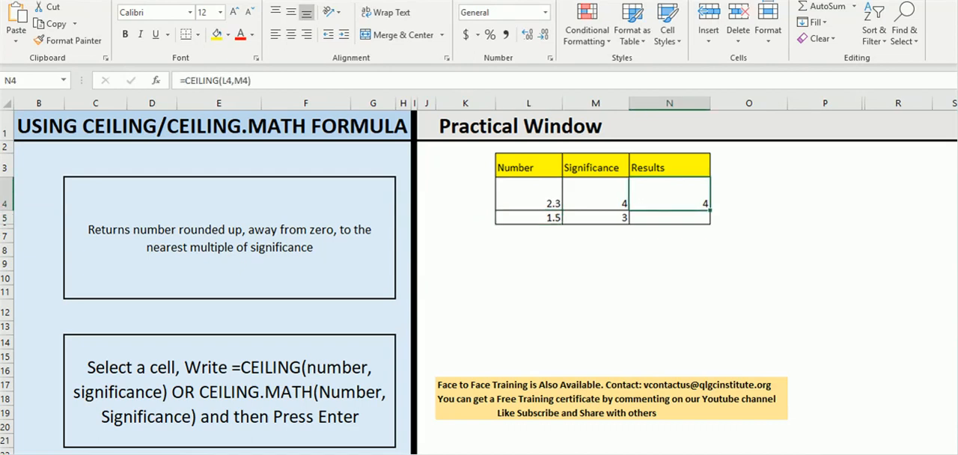
Set the significance in M4 to 5 and compare it with the number in L4
left_click(595, 194)
type("5")
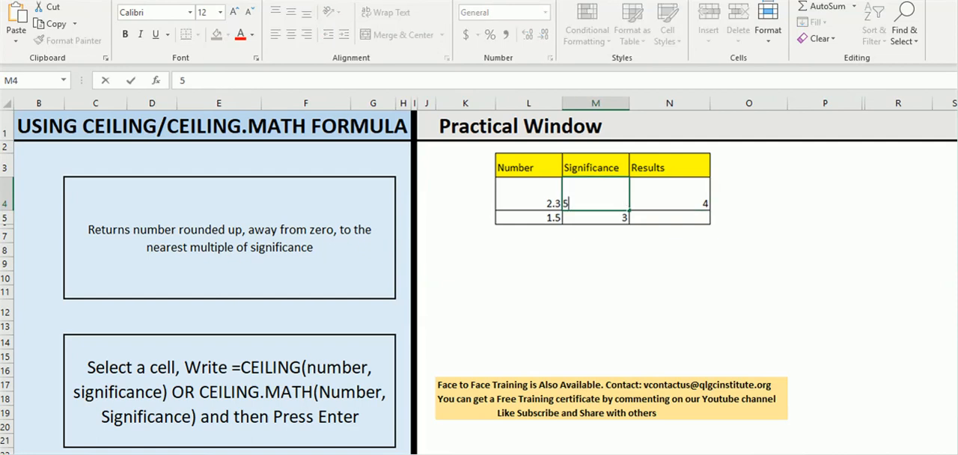
key("Return")
left_click(528, 194)
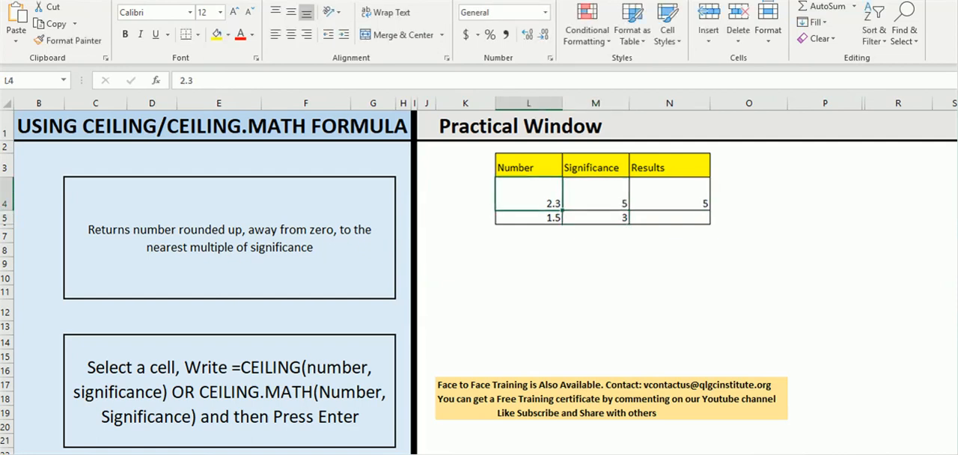
Enter the formula =CEILING.MATH(L5,M5) in the second Results cell, N5
left_click(669, 218)
type("=cei")
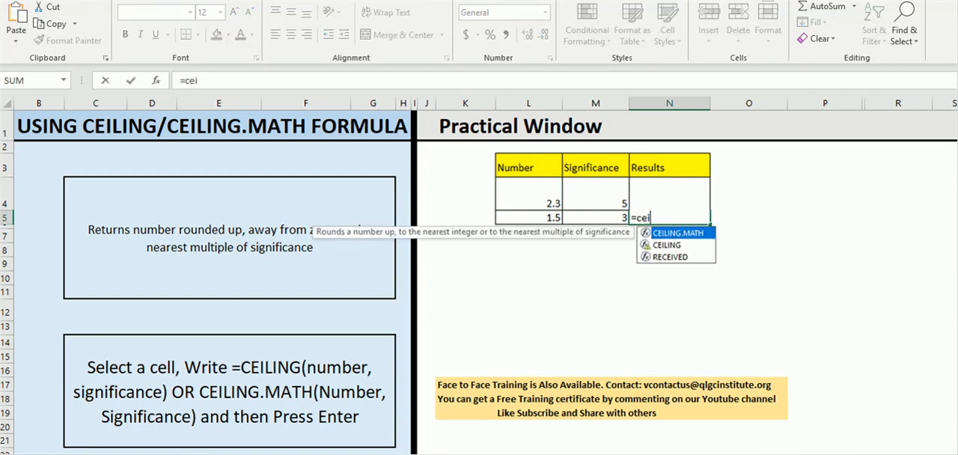
key("Tab")
left_click(528, 218)
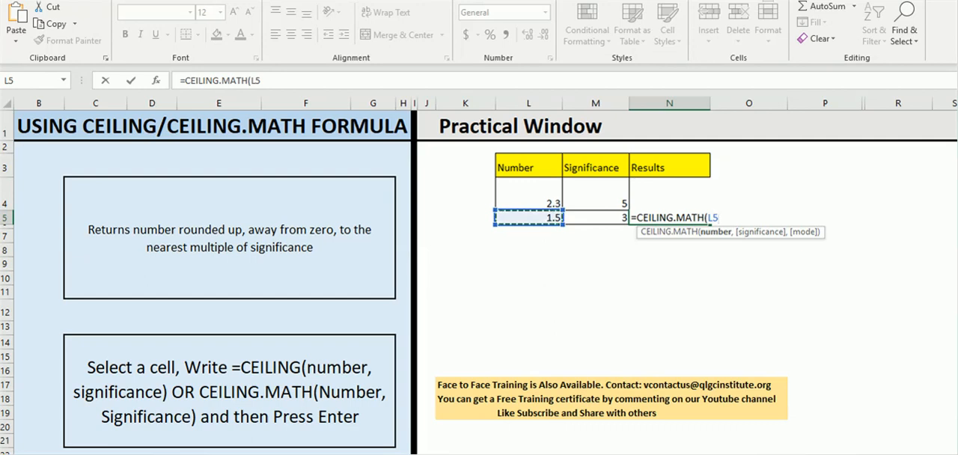
type(",")
left_click(596, 218)
type(")")
key("Return")
Set the number in L5 to 2.4
left_click(528, 218)
type("2")
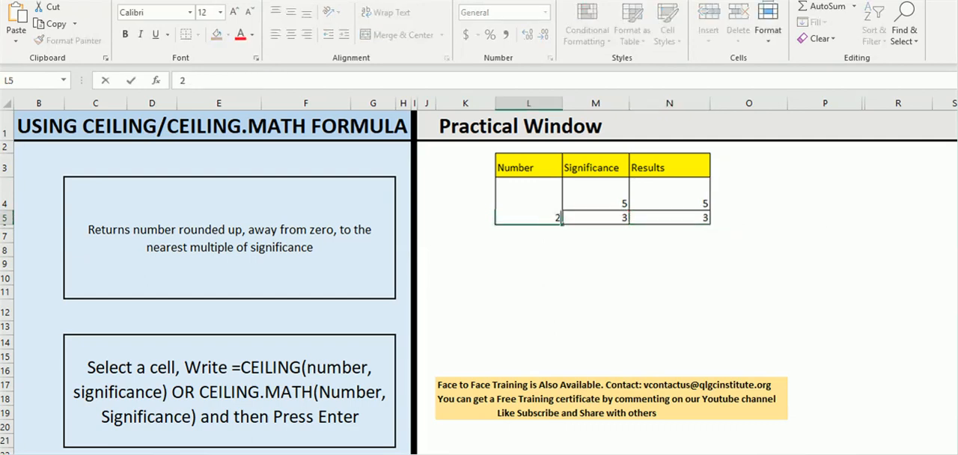
type(".4")
left_click(670, 218)
Examine the CEILING.MATH formula in N5 along with its number and significance cells, L5 and M5
left_click(278, 80)
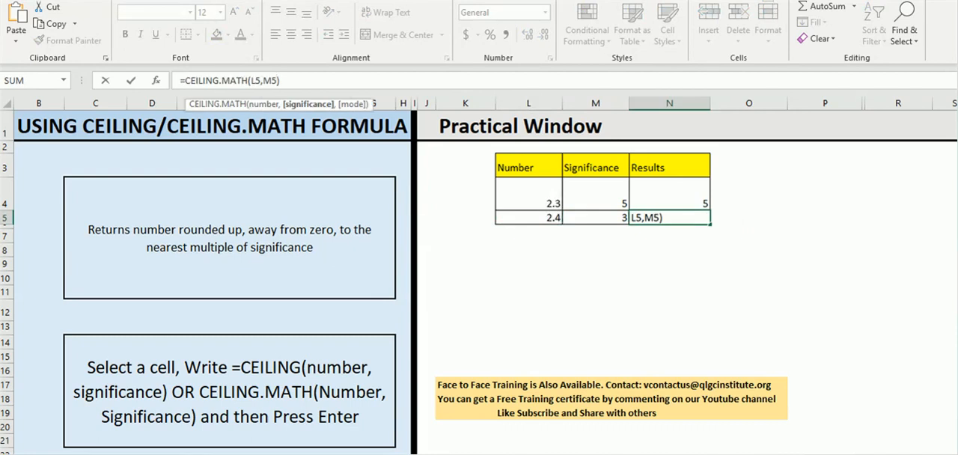
left_click(282, 80)
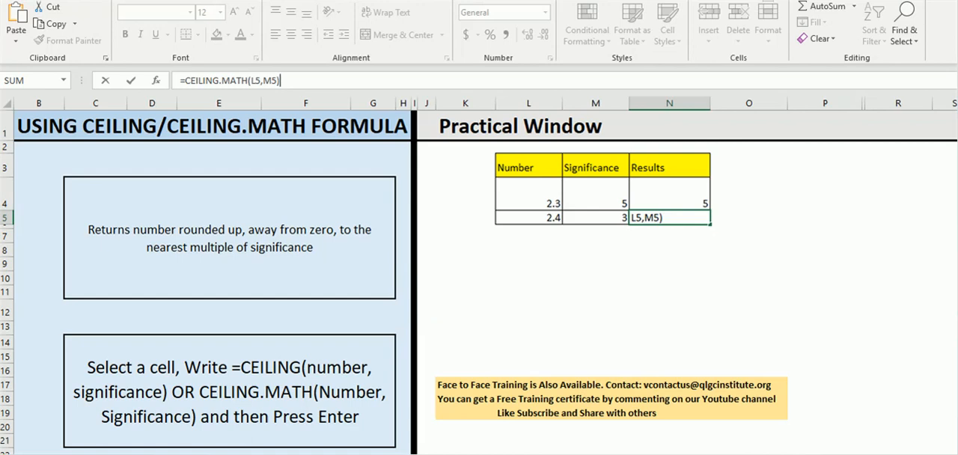
left_click(256, 80)
left_click(528, 218)
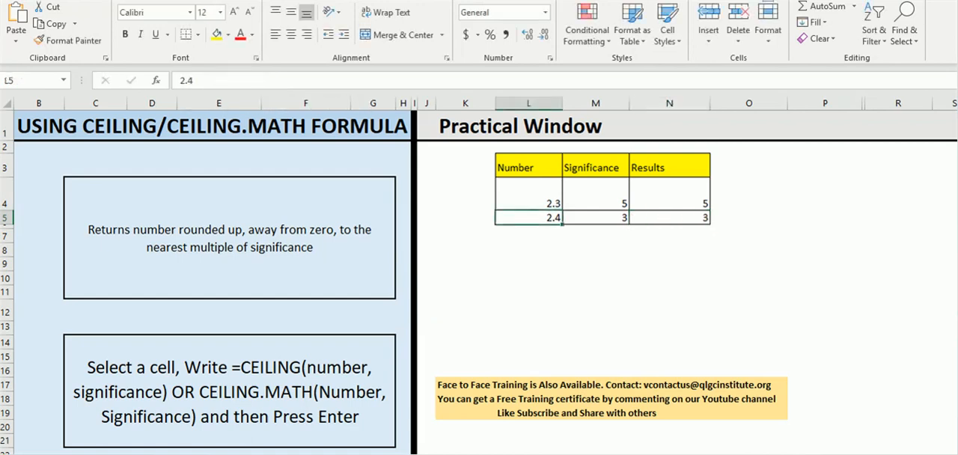
left_click(596, 218)
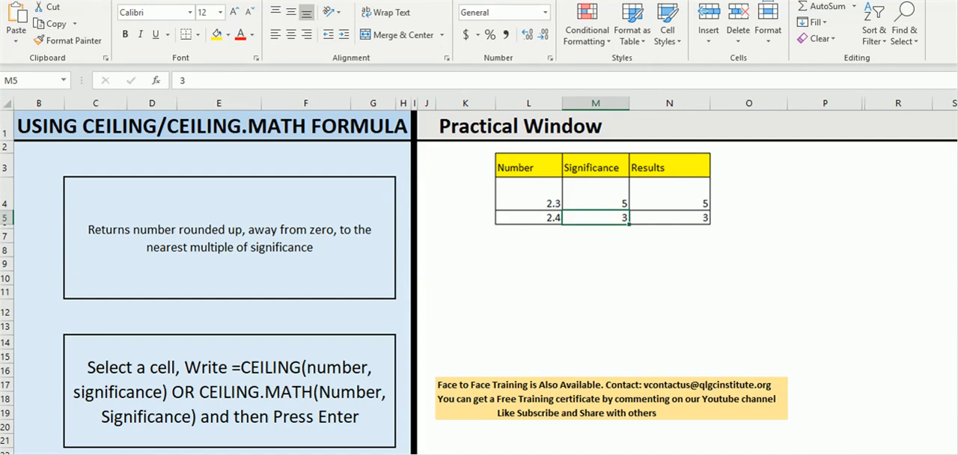
left_click(669, 218)
Try significance values 1 and 5 in turn in cell M5
left_click(596, 218)
type("1")
key("Return")
left_click(596, 218)
type("5")
key("Return")
left_click(596, 218)
Set the significance to 1 in both M4 and M5
left_click(596, 195)
type("1")
key("Return")
type("1")
key("Return")
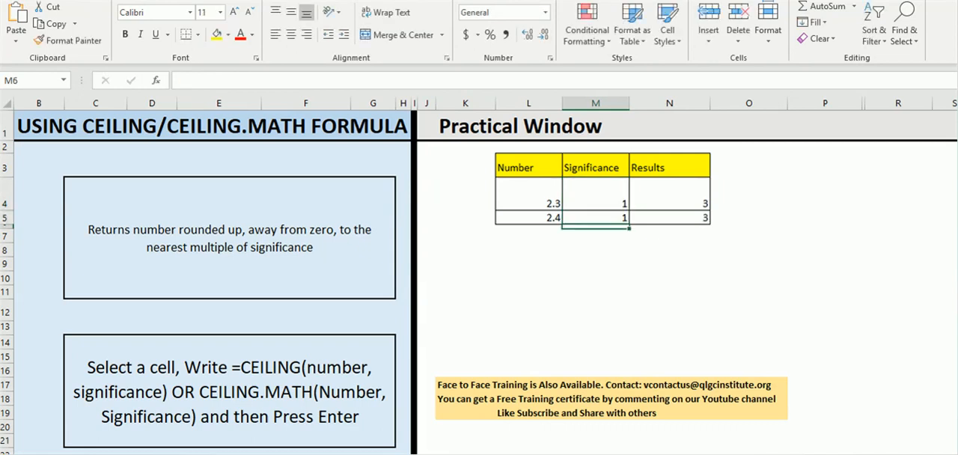